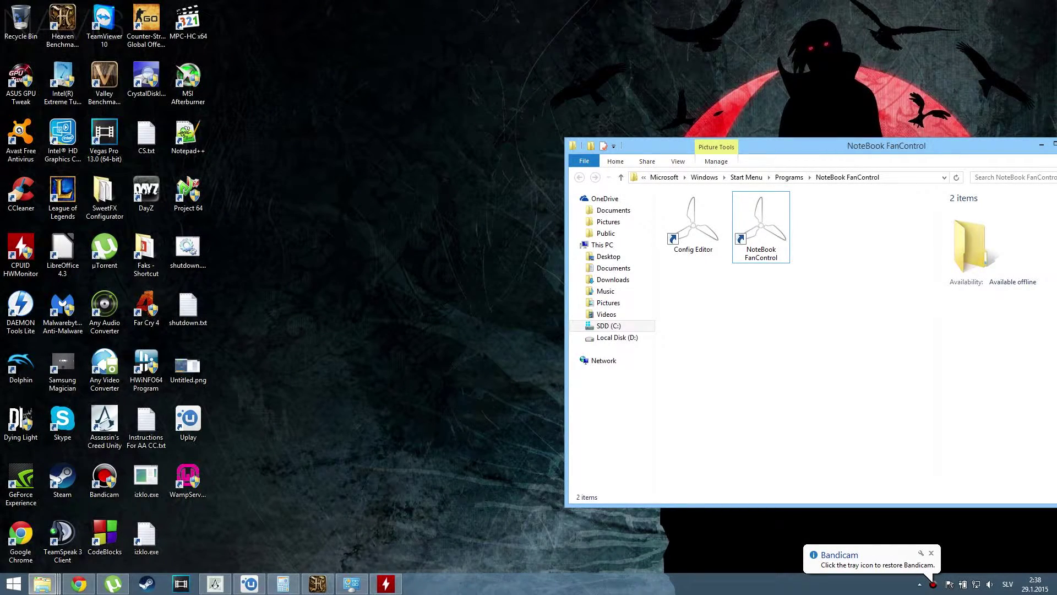
- Launch NoteBook FanControl, switch off the fan control service, and select the current config name
{"action": "left_click", "coordinate": [931, 553]}
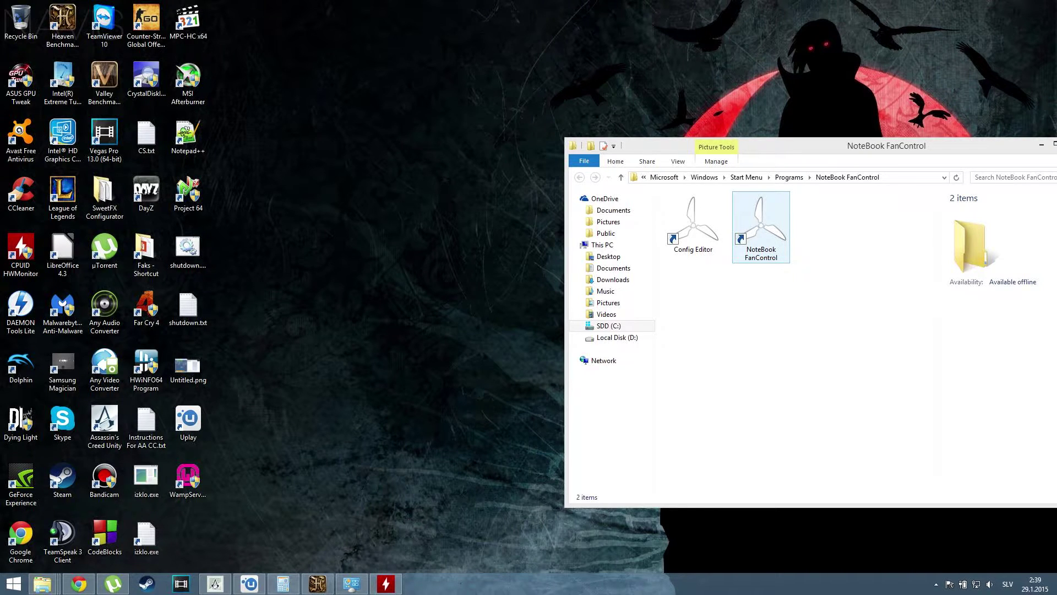
{"action": "double_click", "coordinate": [761, 226]}
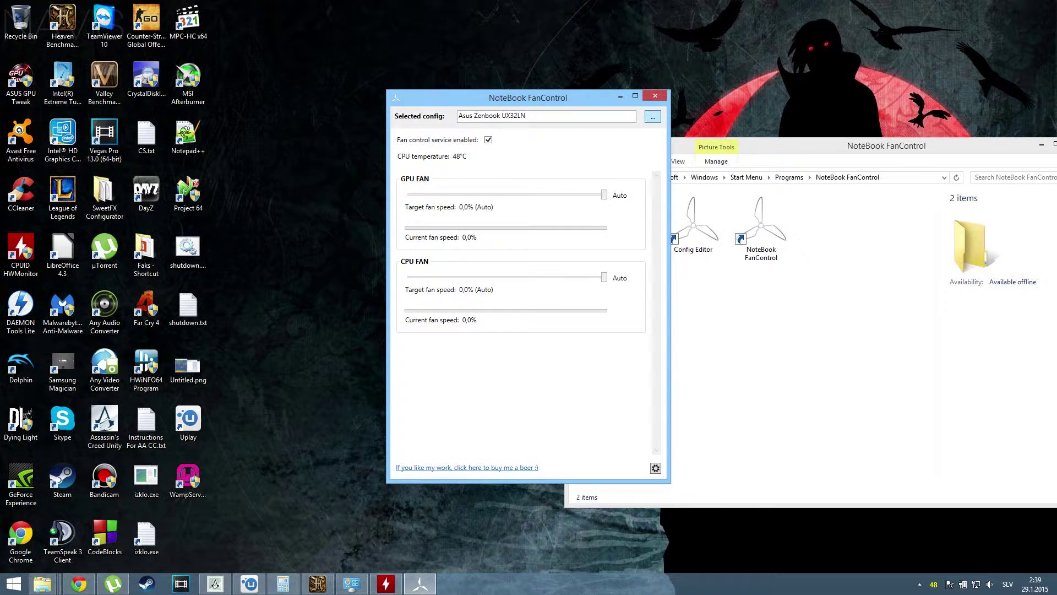
{"action": "left_click", "coordinate": [488, 140]}
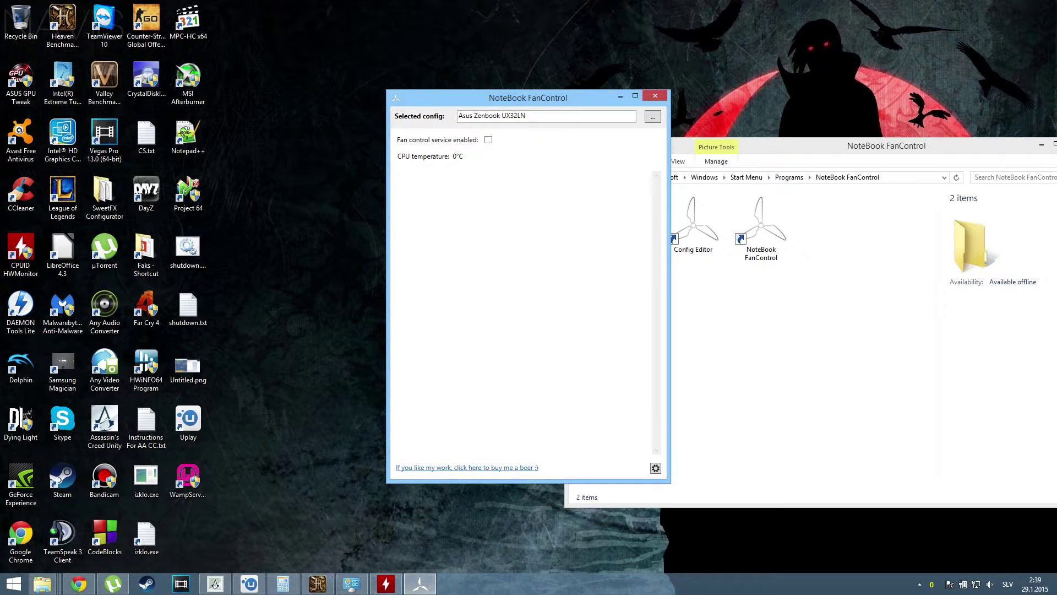
{"action": "left_click_drag", "start_coordinate": [543, 116], "coordinate": [190, 88]}
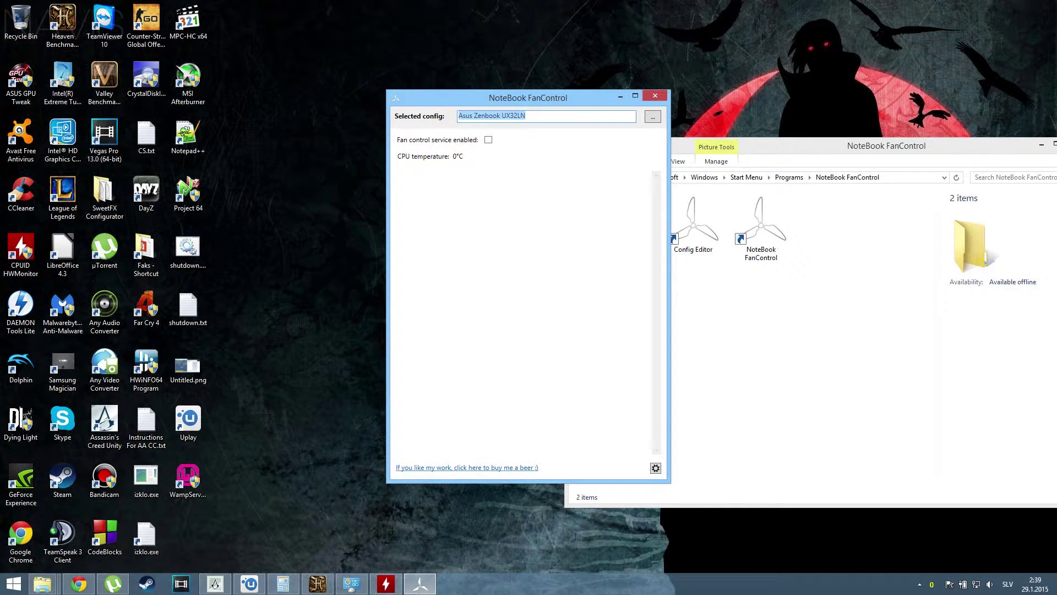
- Open the config chooser and pick Asus Zenbook UX32LN from the laptop model list
{"action": "left_click", "coordinate": [652, 116]}
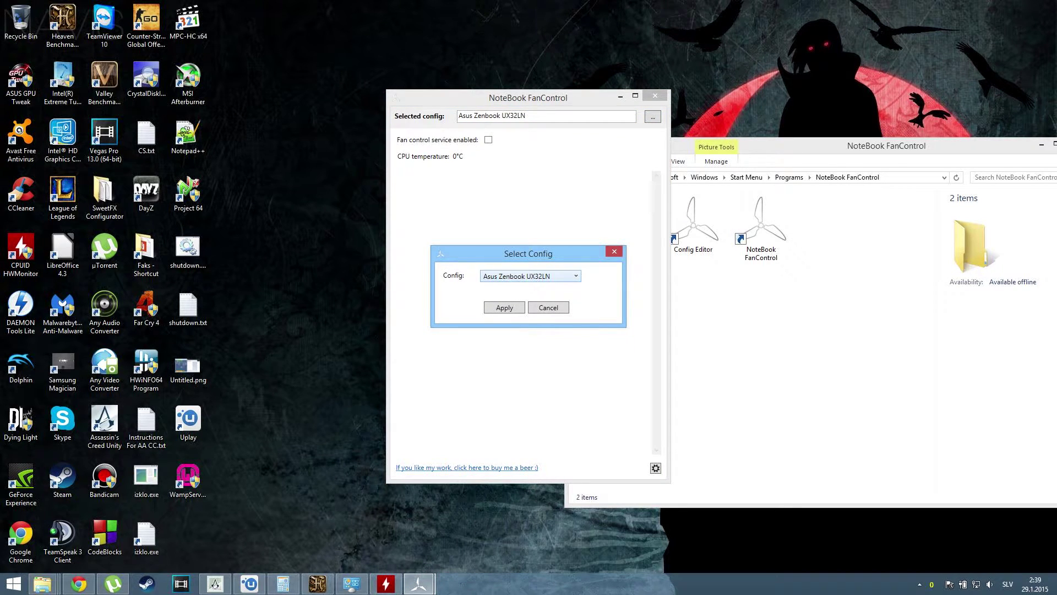
{"action": "left_click", "coordinate": [551, 276]}
{"action": "left_click_drag", "start_coordinate": [576, 387], "coordinate": [576, 447]}
{"action": "scroll", "coordinate": [530, 380], "scroll_direction": "up", "scroll_amount": 15}
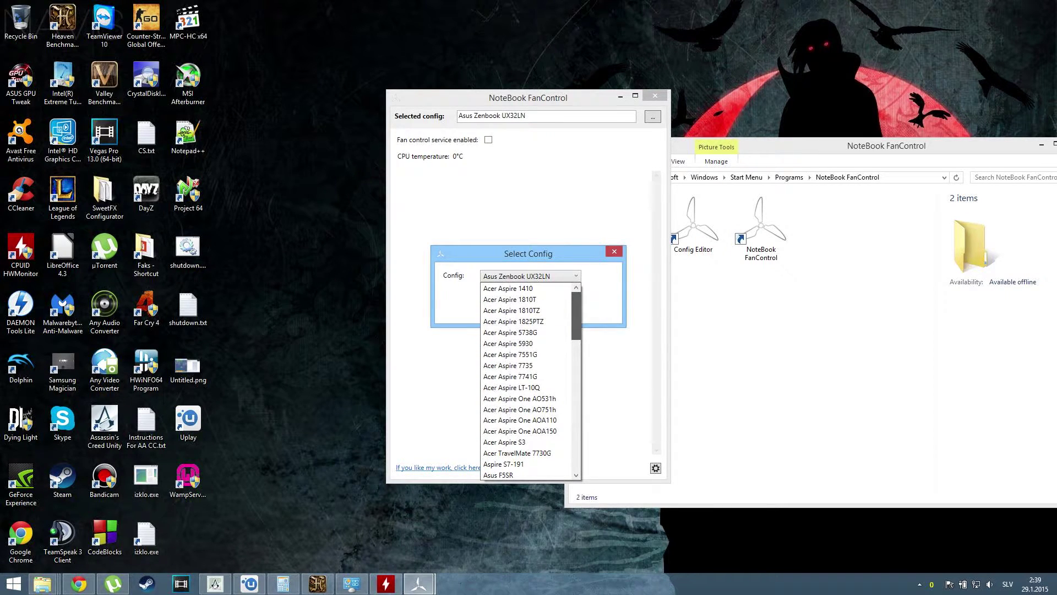
{"action": "scroll", "coordinate": [529, 385], "scroll_direction": "down", "scroll_amount": 9}
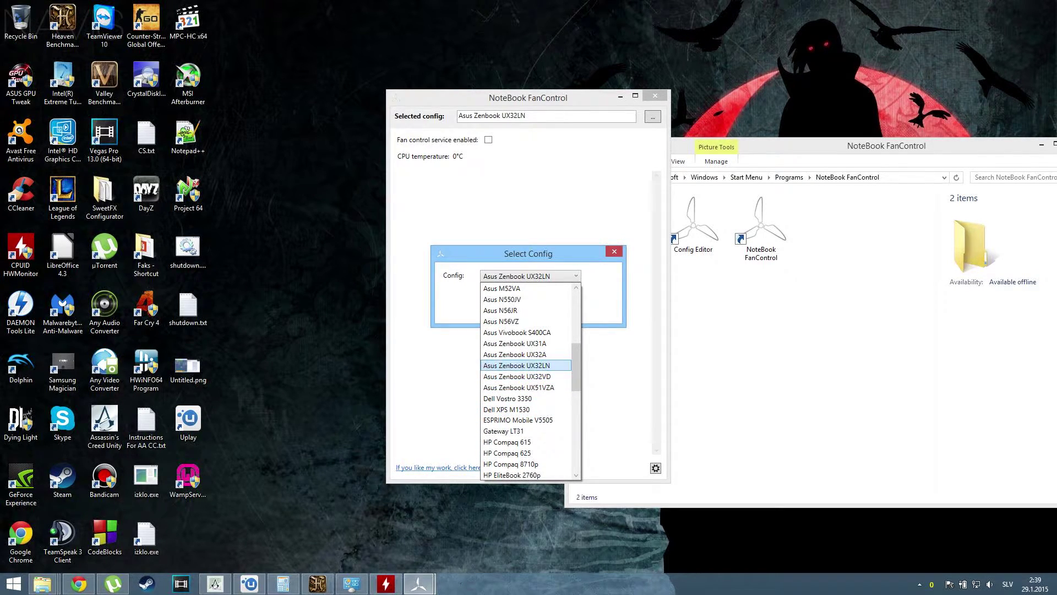
{"action": "left_click", "coordinate": [517, 365]}
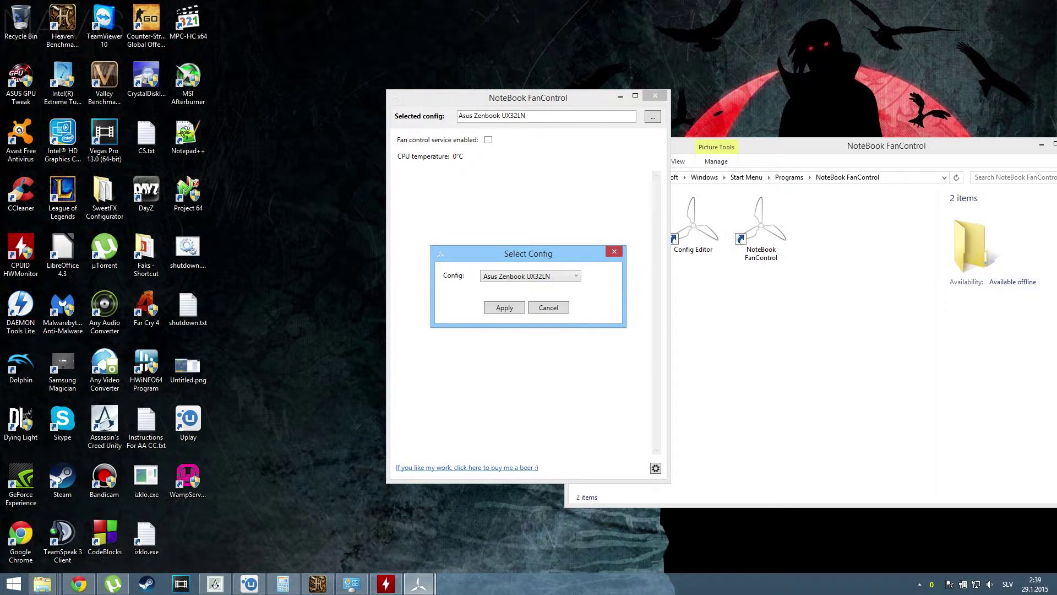
- Apply the Asus Zenbook UX32LN config so the GPU and CPU fan sliders appear
{"action": "key", "text": "Return"}
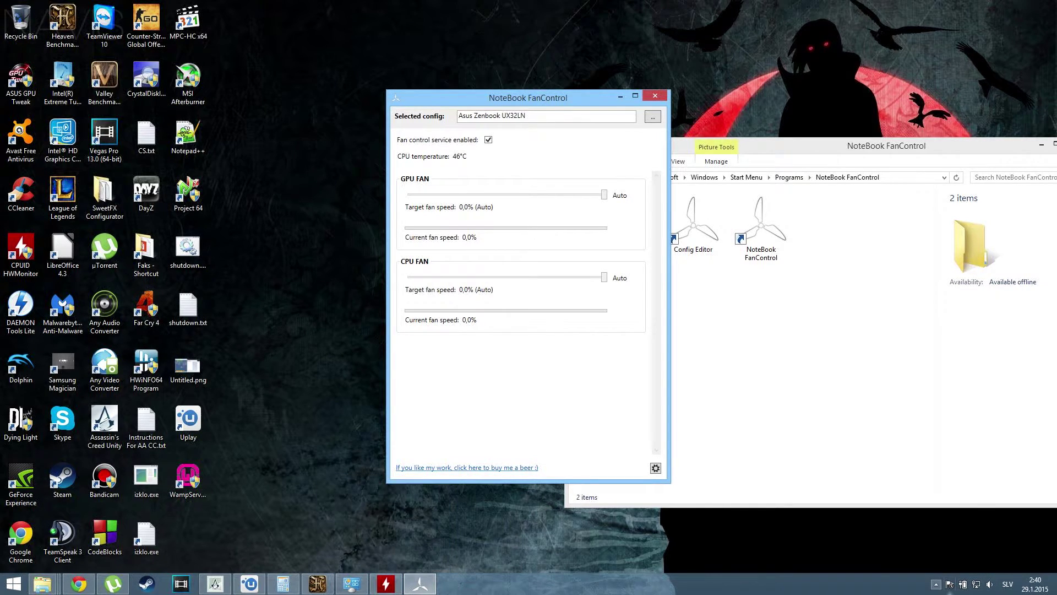
- Launch HWiNFO64 from its desktop icon
{"action": "left_click", "coordinate": [936, 584]}
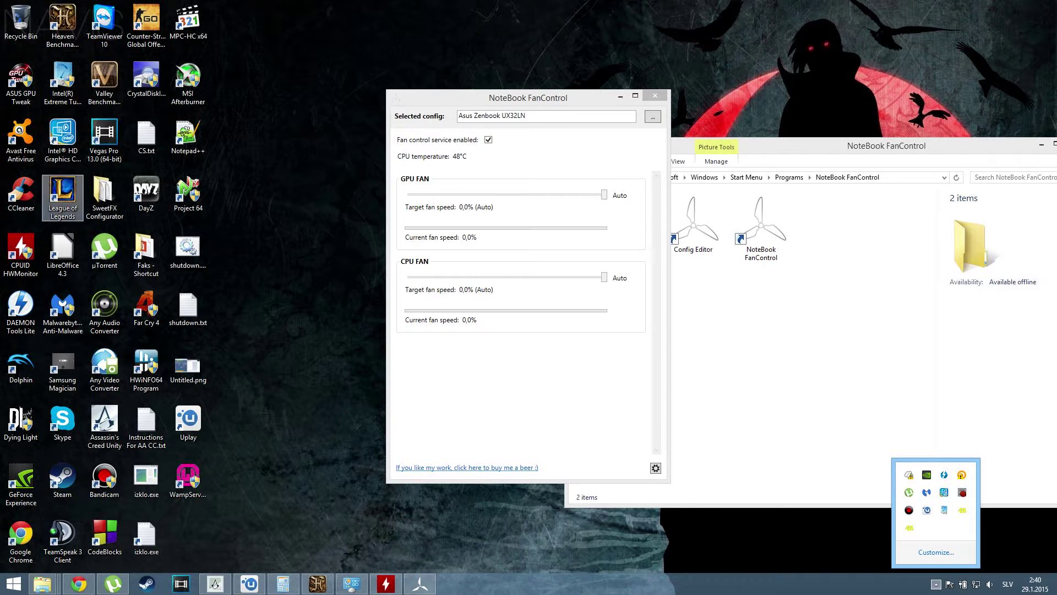
{"action": "left_click", "coordinate": [21, 22]}
{"action": "double_click", "coordinate": [145, 368]}
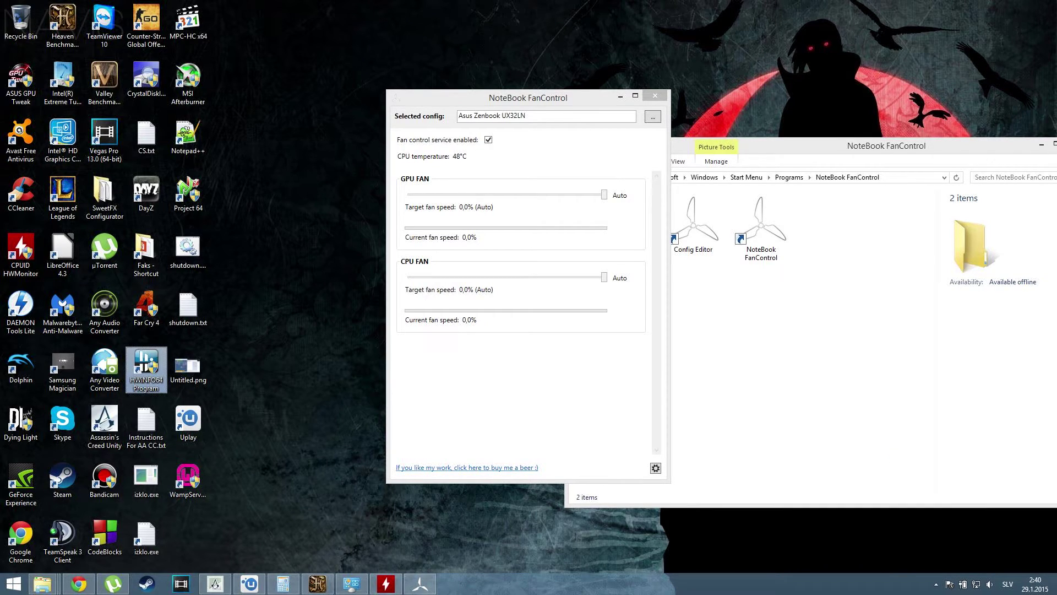
{"action": "double_click", "coordinate": [146, 367]}
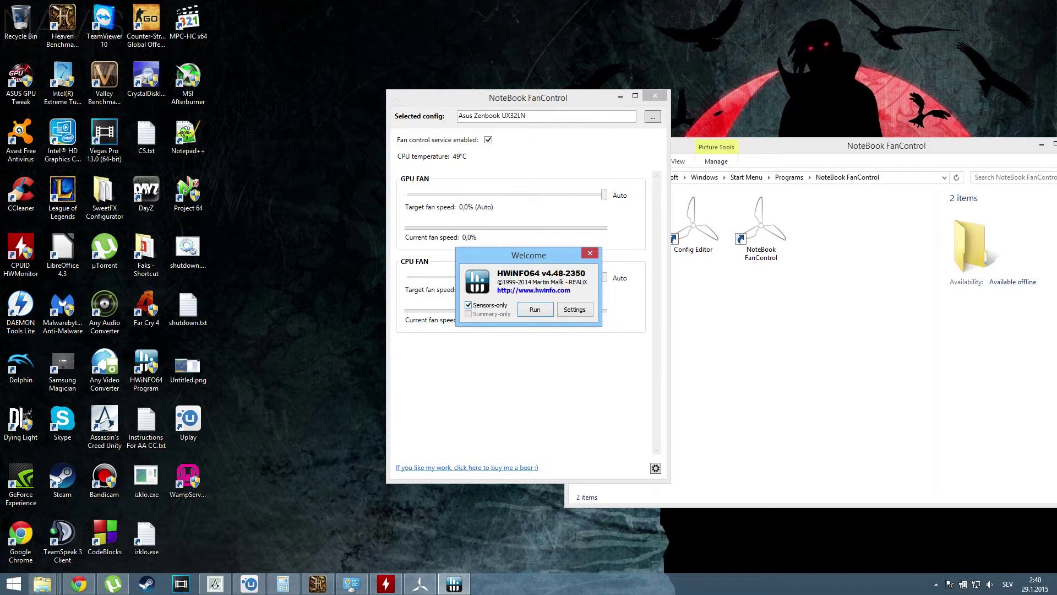
- Run the full HWiNFO64 hardware scan, dismissing the update notice and system summary
{"action": "left_click", "coordinate": [469, 305]}
{"action": "left_click", "coordinate": [536, 309]}
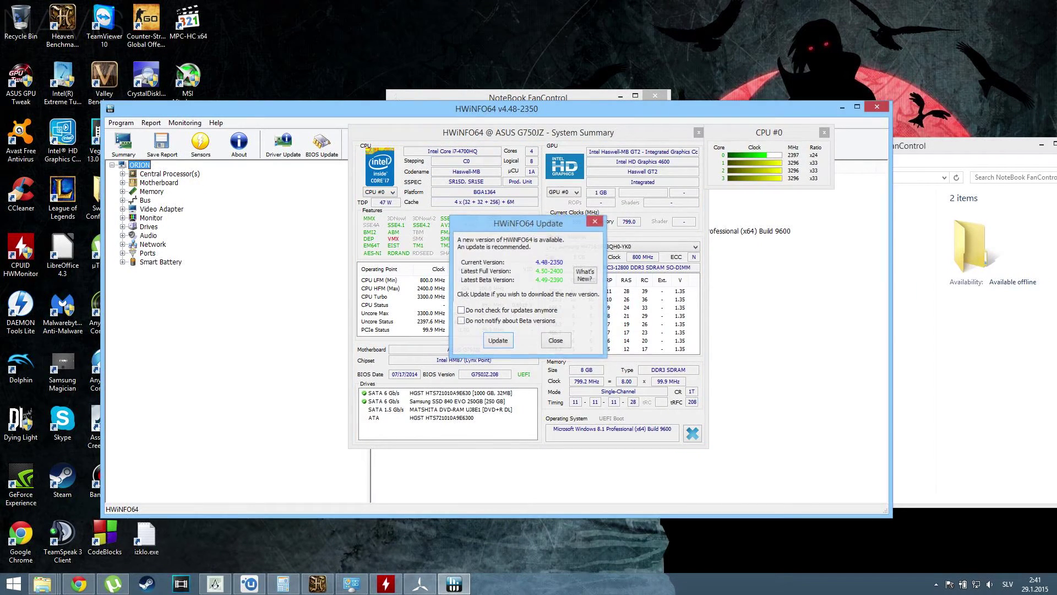
{"action": "key", "text": "Escape"}
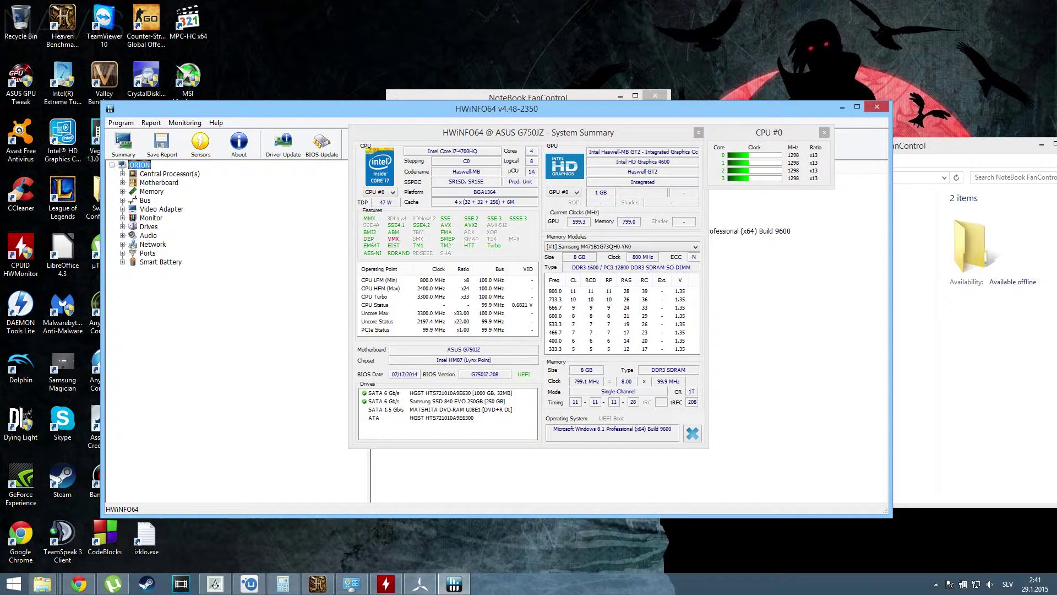
{"action": "left_click", "coordinate": [699, 133]}
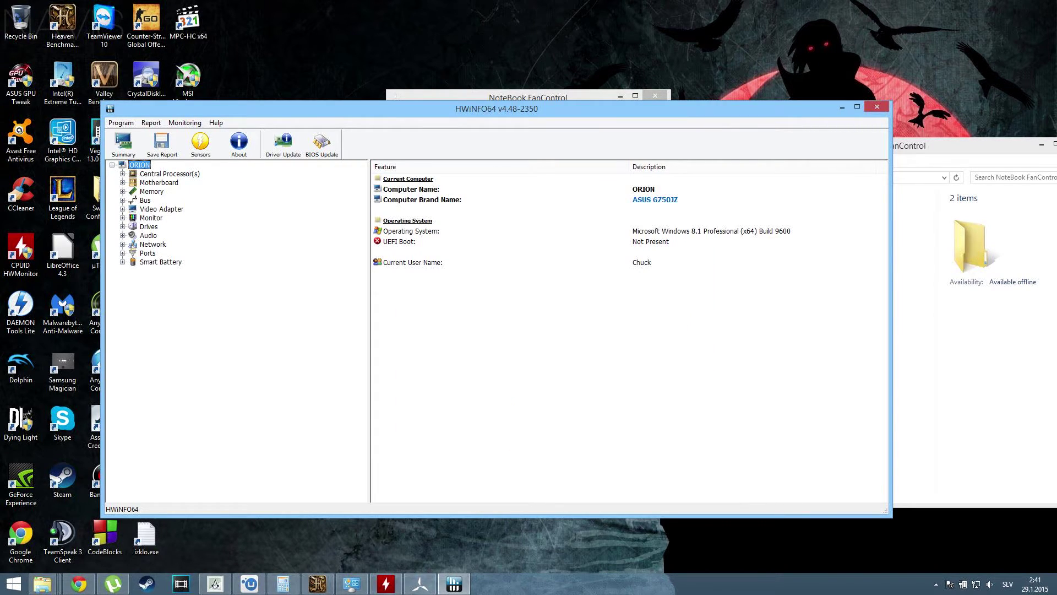
- Open the HWiNFO64 Sensor Status window and select the CPU [#0] sensor group
{"action": "left_click", "coordinate": [200, 145]}
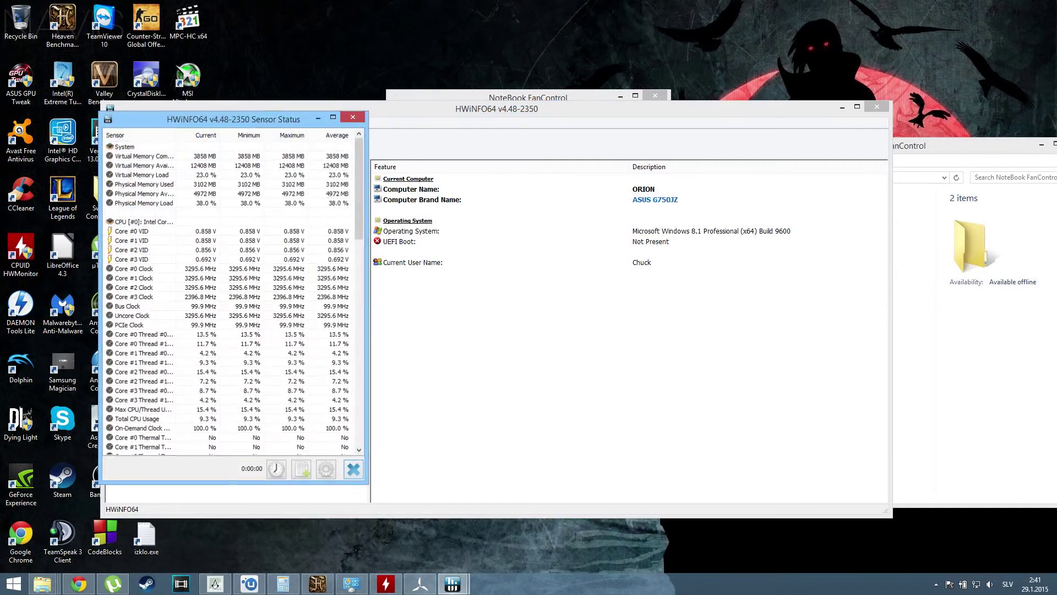
{"action": "mouse_move", "coordinate": [359, 188]}
{"action": "left_mouse_down"}
{"action": "mouse_move", "coordinate": [358, 395]}
{"action": "mouse_move", "coordinate": [358, 187]}
{"action": "left_mouse_up"}
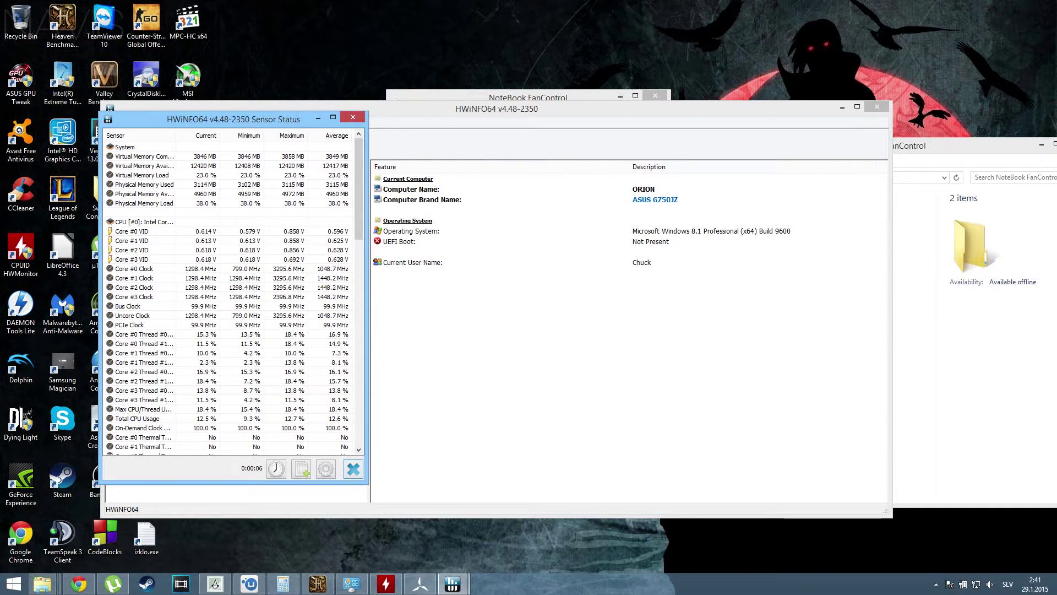
{"action": "left_click", "coordinate": [144, 221]}
{"action": "scroll", "coordinate": [144, 221], "scroll_direction": "down", "scroll_amount": 1}
{"action": "scroll", "coordinate": [231, 297], "scroll_direction": "down", "scroll_amount": 2}
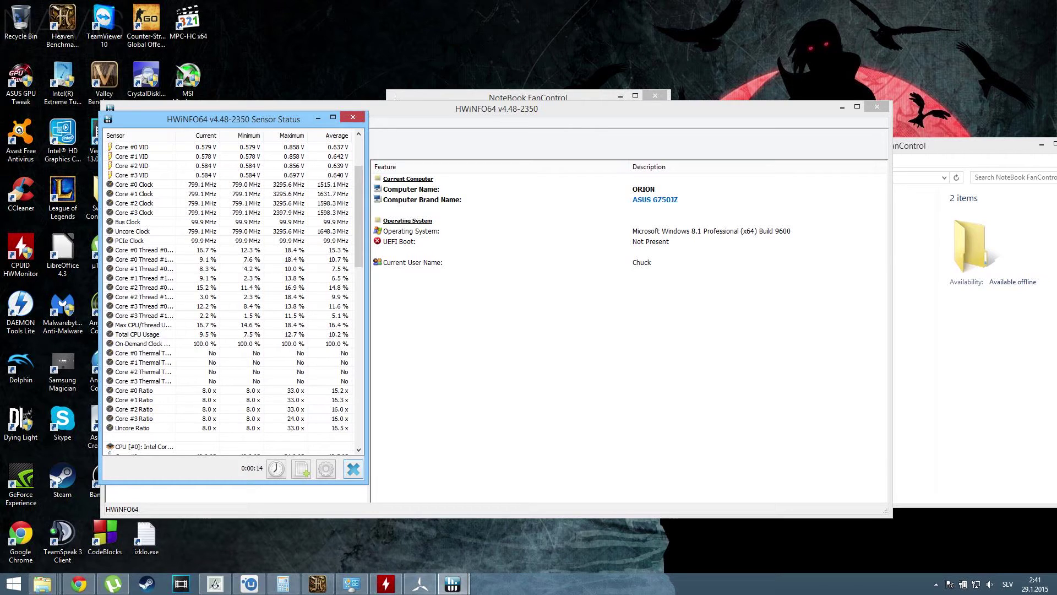
{"action": "scroll", "coordinate": [232, 297], "scroll_direction": "down", "scroll_amount": 5}
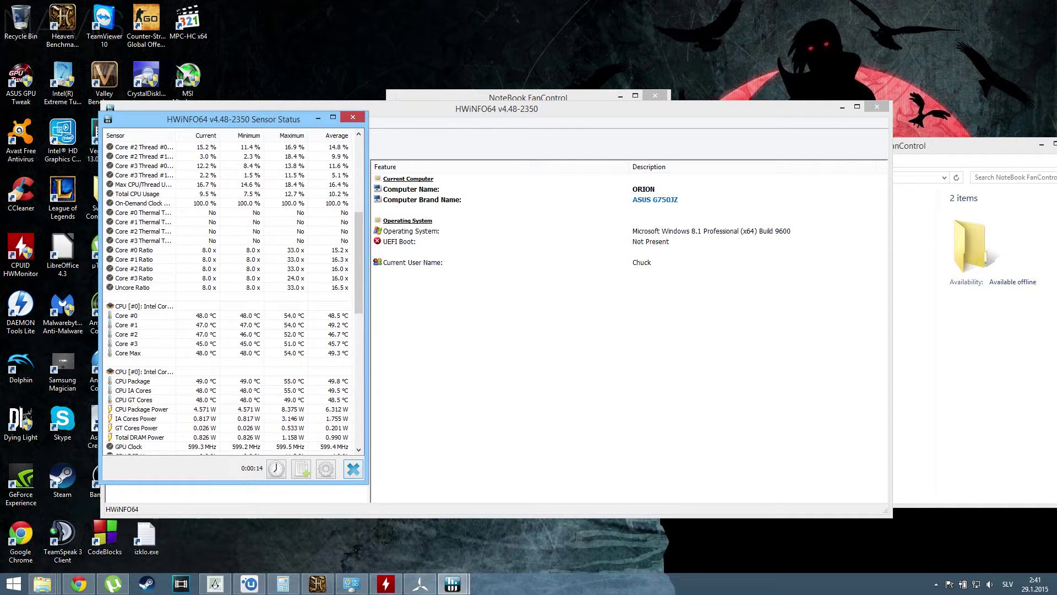
{"action": "scroll", "coordinate": [234, 299], "scroll_direction": "down", "scroll_amount": 2}
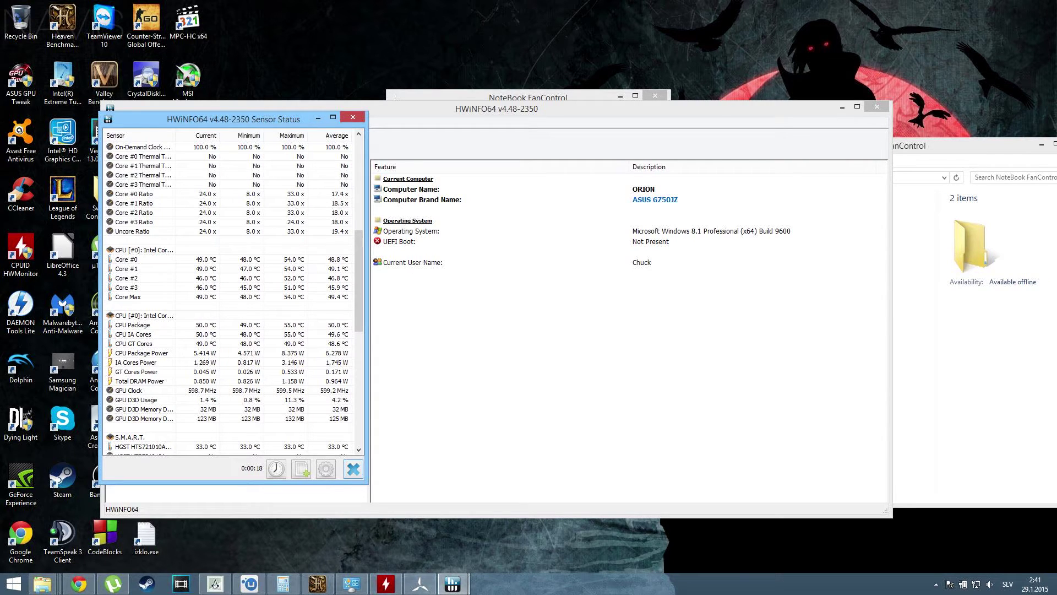
- Inspect the Core #0, #2 and #3 temperatures and CPU Package Power readings
{"action": "left_click", "coordinate": [221, 260]}
{"action": "left_click", "coordinate": [220, 278]}
{"action": "left_click", "coordinate": [220, 288]}
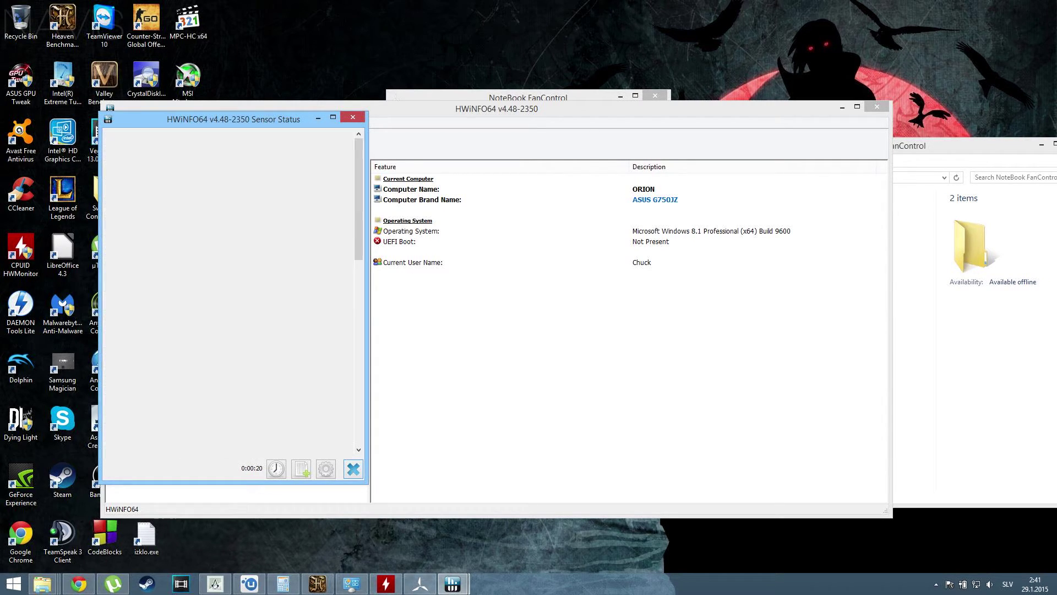
{"action": "scroll", "coordinate": [220, 287], "scroll_direction": "down", "scroll_amount": 2}
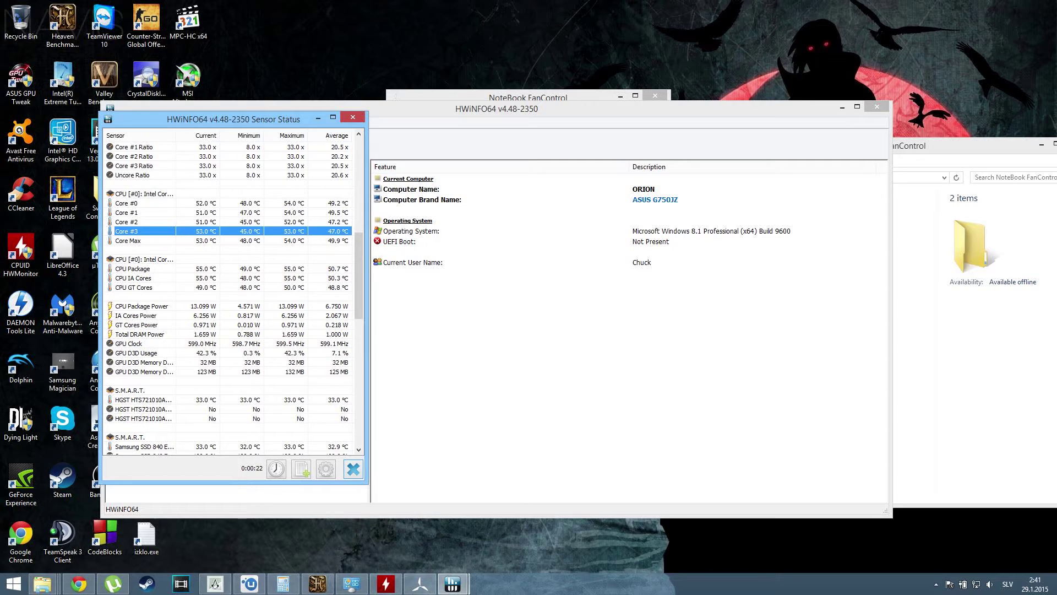
{"action": "left_click", "coordinate": [220, 380]}
{"action": "left_click", "coordinate": [220, 306]}
{"action": "scroll", "coordinate": [221, 306], "scroll_direction": "down", "scroll_amount": 5}
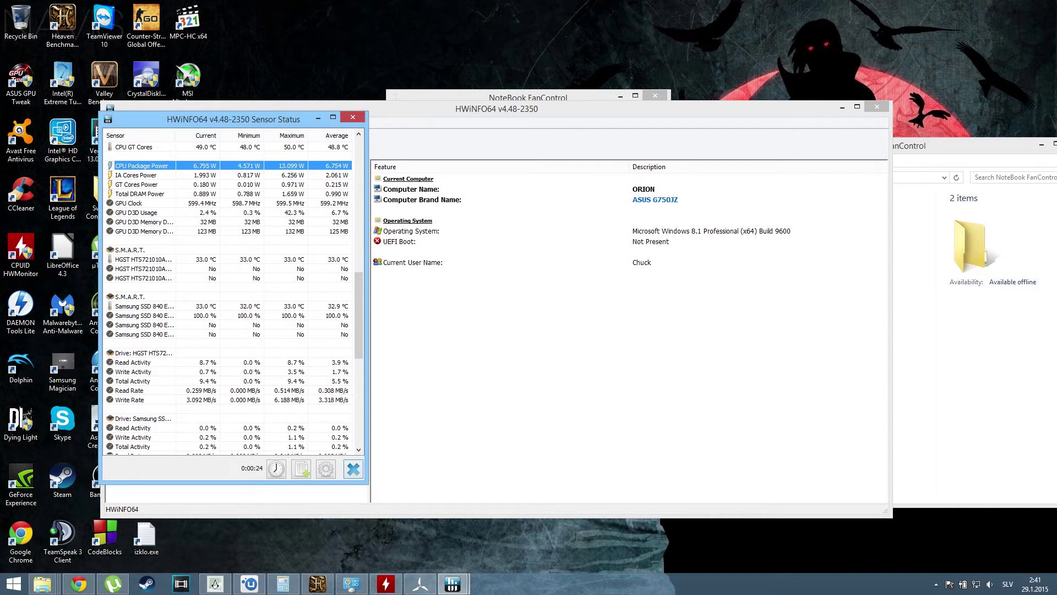
- Inspect the HGST drive temperature and Samsung SSD S.M.A.R.T. health readings
{"action": "left_click", "coordinate": [220, 250]}
{"action": "left_click", "coordinate": [221, 278]}
{"action": "left_click", "coordinate": [220, 297]}
{"action": "left_click", "coordinate": [220, 325]}
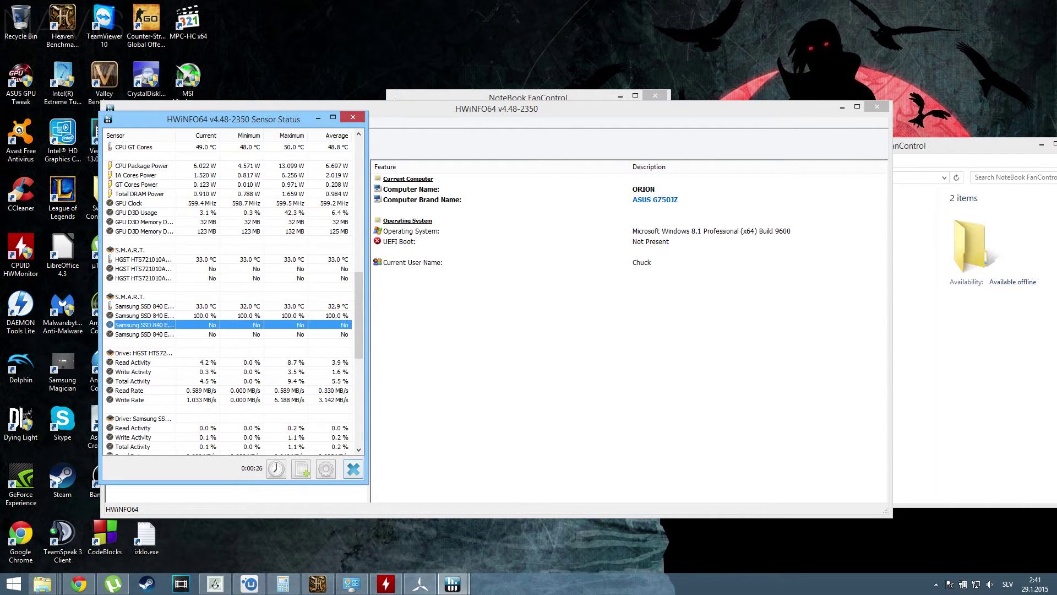
{"action": "left_click", "coordinate": [146, 334]}
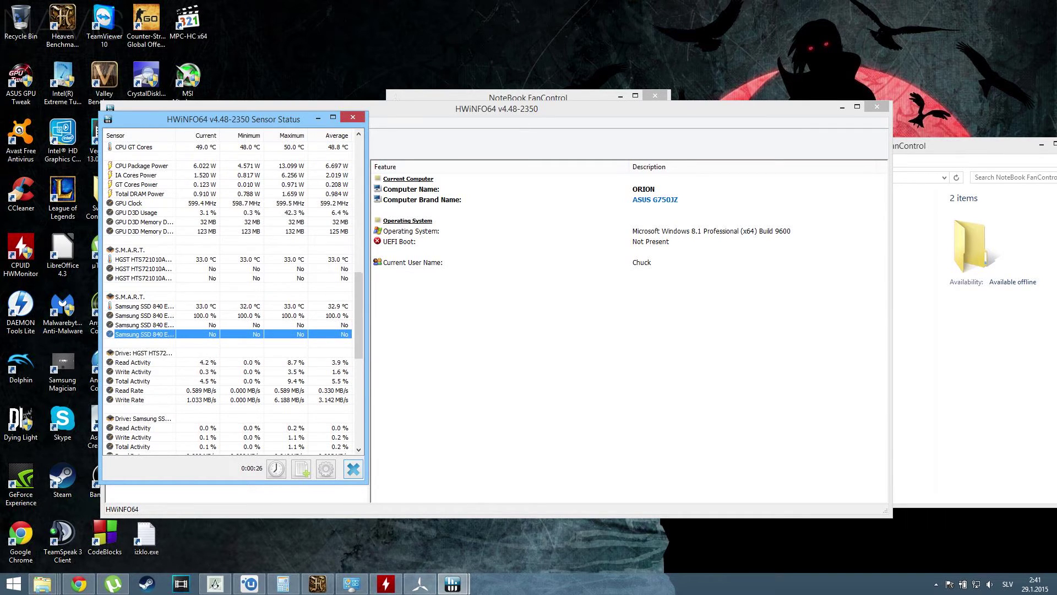
- Check the HGST drive activity sensors, then bring NoteBook FanControl back to the front
{"action": "scroll", "coordinate": [143, 298], "scroll_direction": "down", "scroll_amount": 2}
{"action": "left_click", "coordinate": [141, 297]}
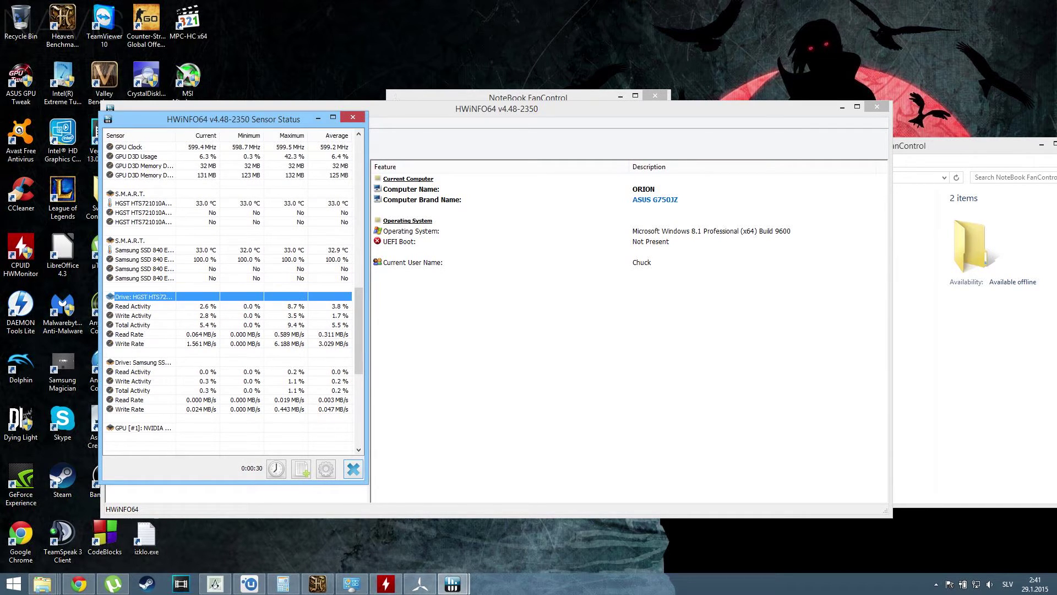
{"action": "scroll", "coordinate": [142, 304], "scroll_direction": "down", "scroll_amount": 2}
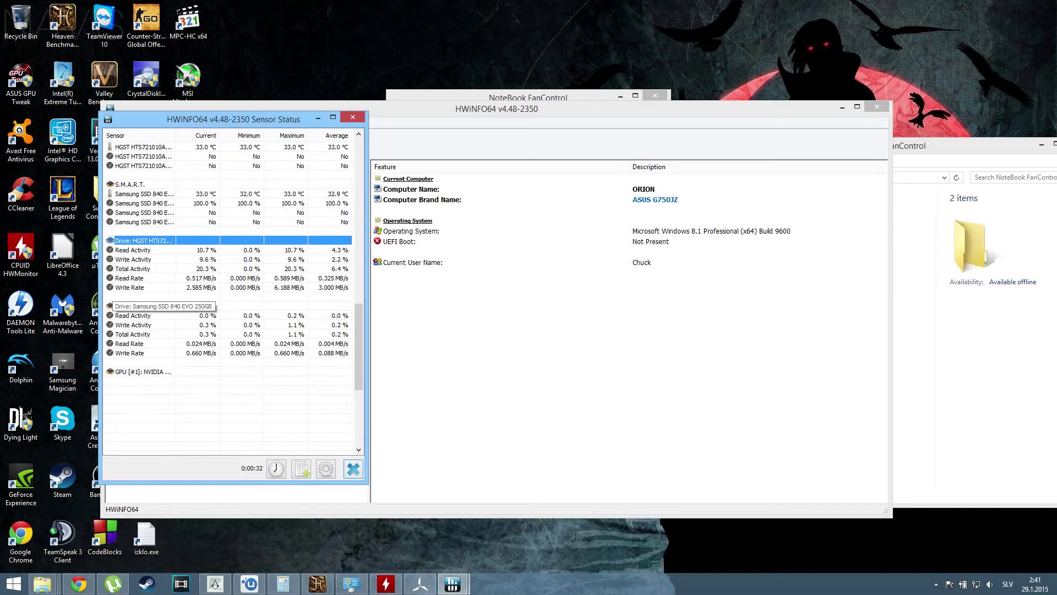
{"action": "scroll", "coordinate": [142, 305], "scroll_direction": "down", "scroll_amount": 5}
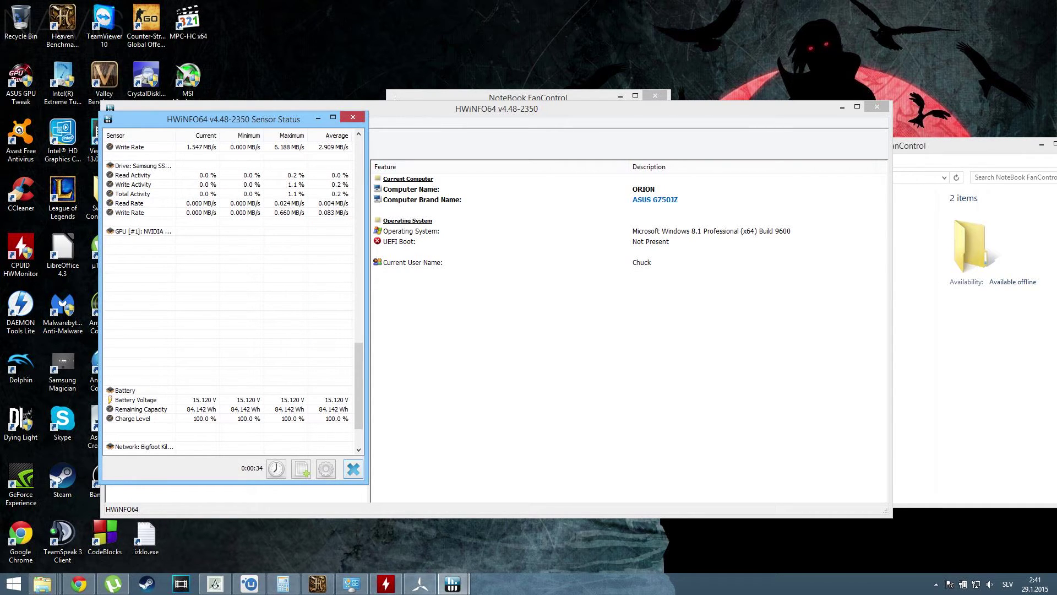
{"action": "scroll", "coordinate": [234, 298], "scroll_direction": "down", "scroll_amount": 2}
{"action": "scroll", "coordinate": [234, 298], "scroll_direction": "up", "scroll_amount": 10}
{"action": "scroll", "coordinate": [235, 297], "scroll_direction": "up", "scroll_amount": 9}
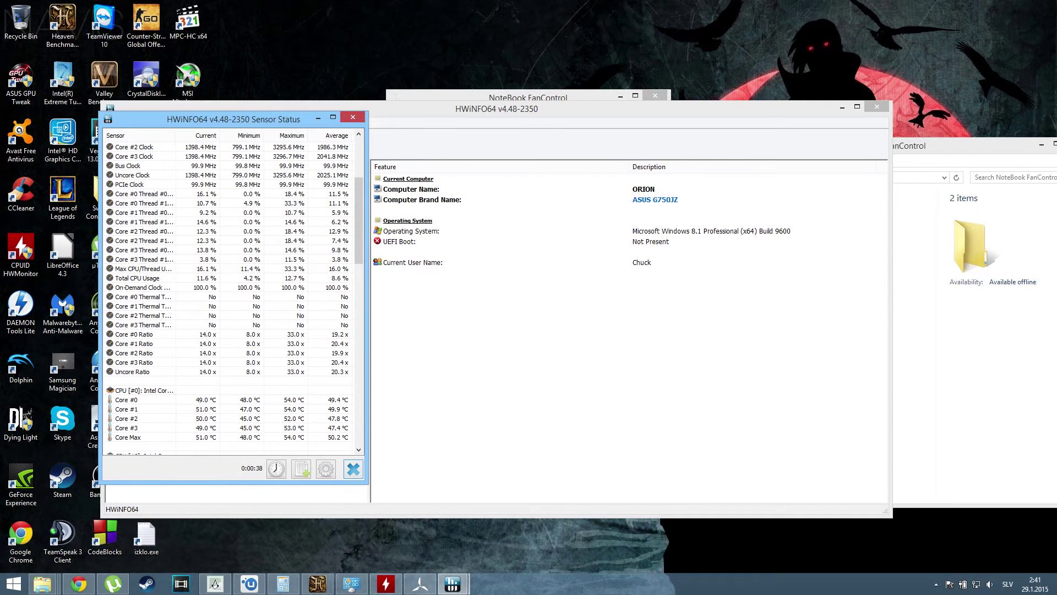
{"action": "scroll", "coordinate": [234, 298], "scroll_direction": "up", "scroll_amount": 1}
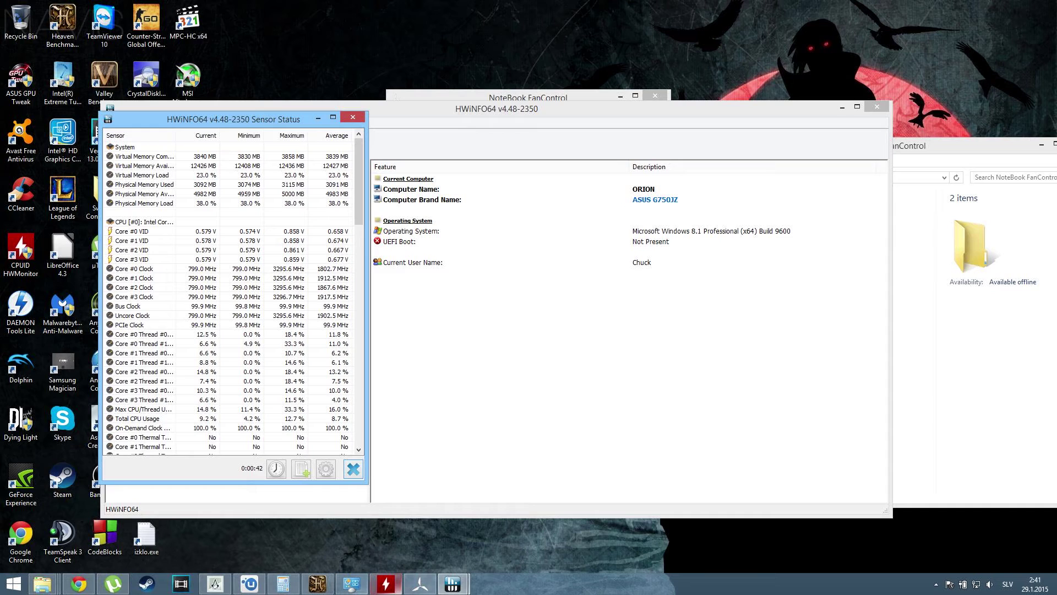
{"action": "left_click", "coordinate": [420, 584]}
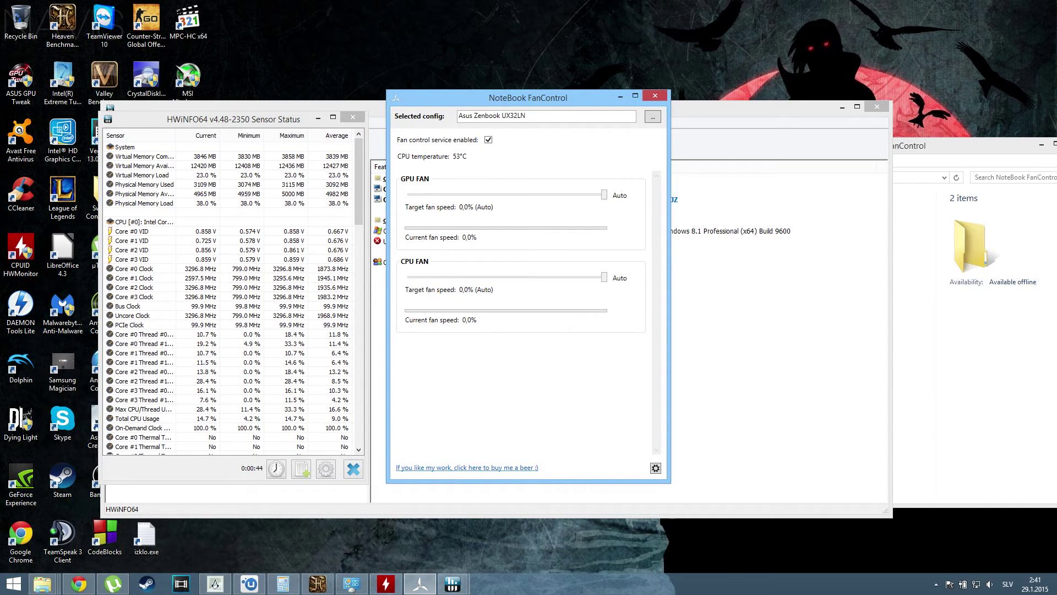